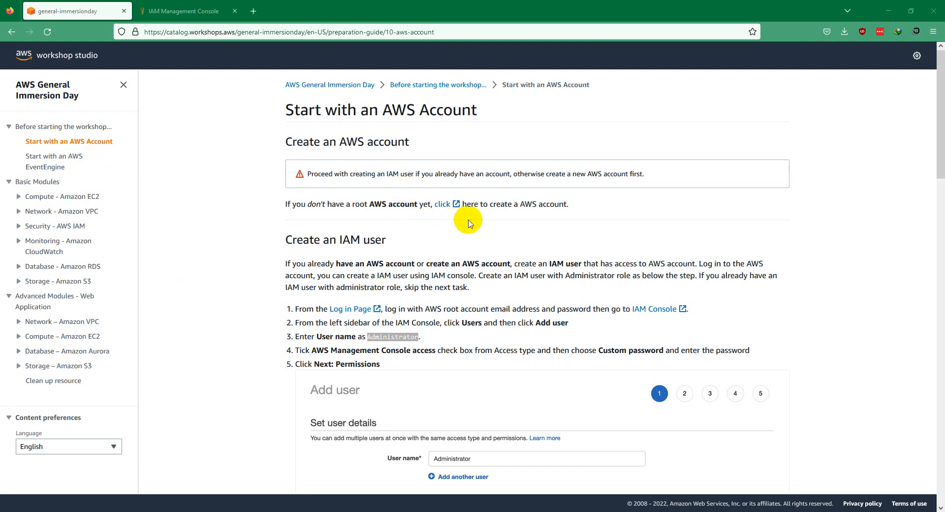
- Read through the workshop guide's Create an IAM user instructions
scroll(464, 218, "down", 3)
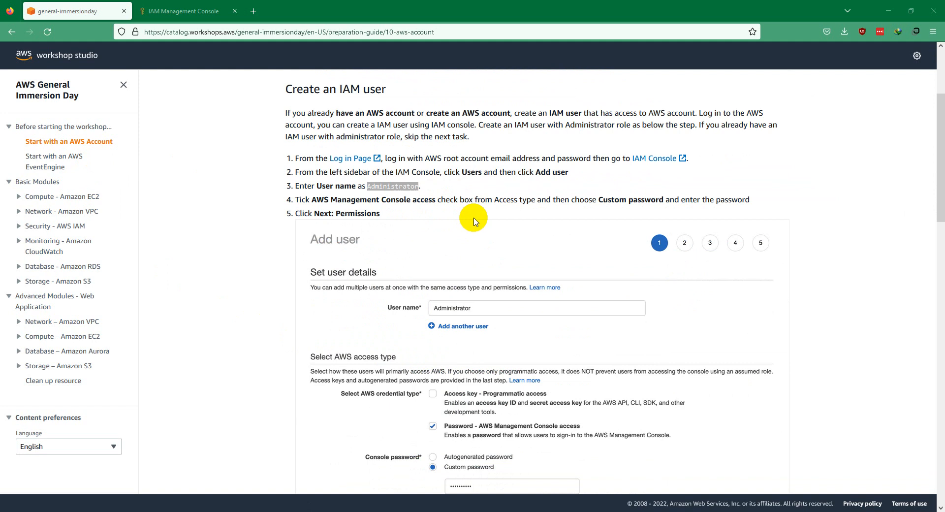
scroll(473, 222, "up", 3)
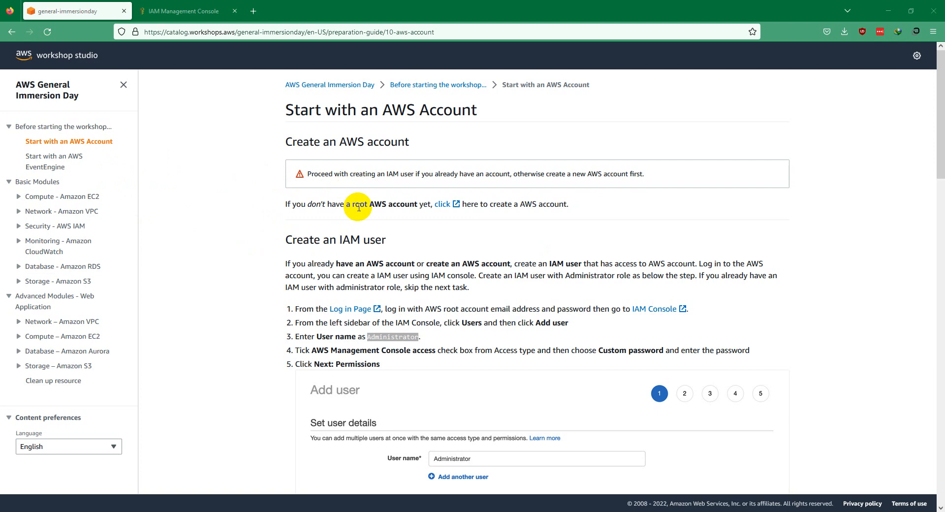
scroll(358, 208, "down", 12)
scroll(358, 208, "up", 6)
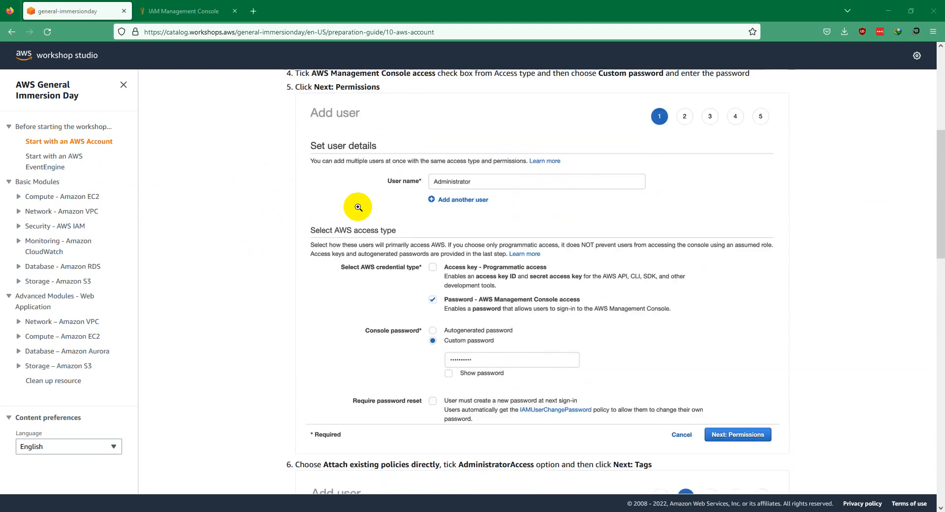
scroll(358, 207, "up", 5)
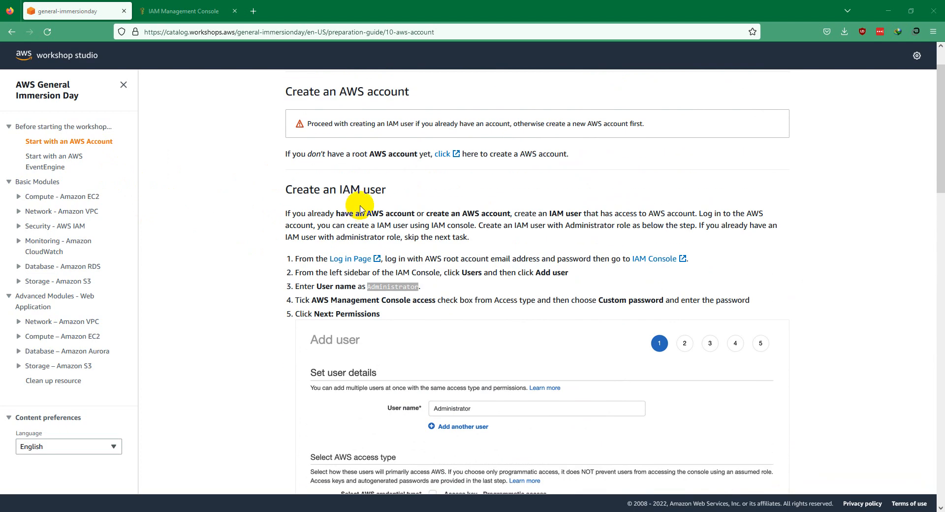
scroll(571, 310, "down", 8)
scroll(568, 300, "up", 7)
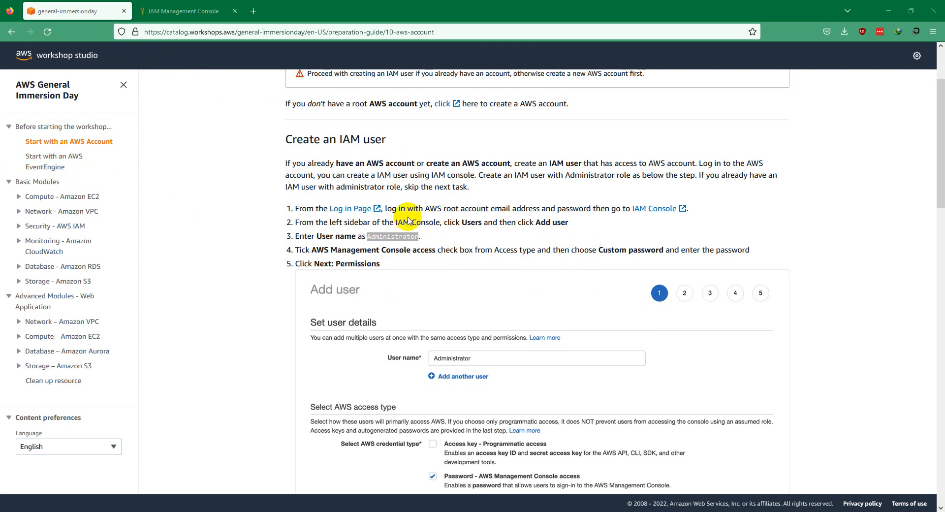
- Select the example user name Administrator in the guide and switch to the IAM Management Console
left_click(388, 237)
double_click(387, 237)
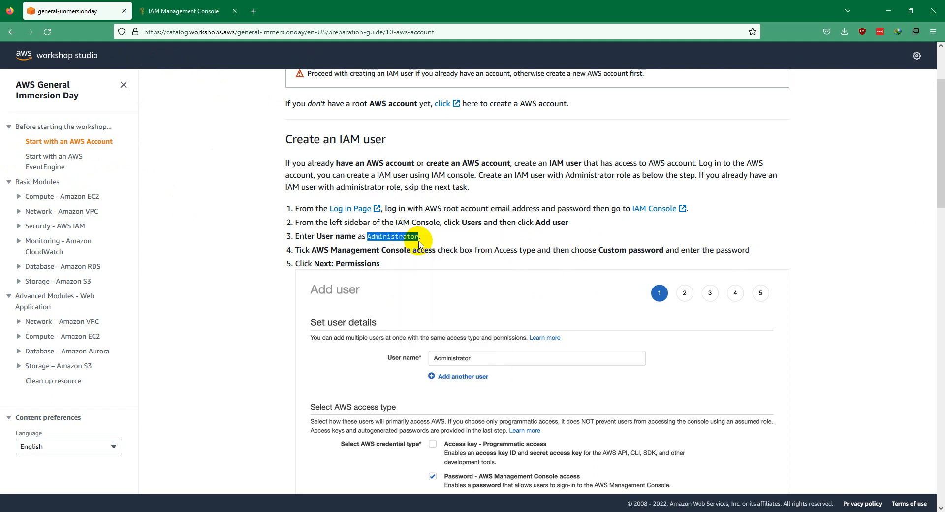
left_click(151, 4)
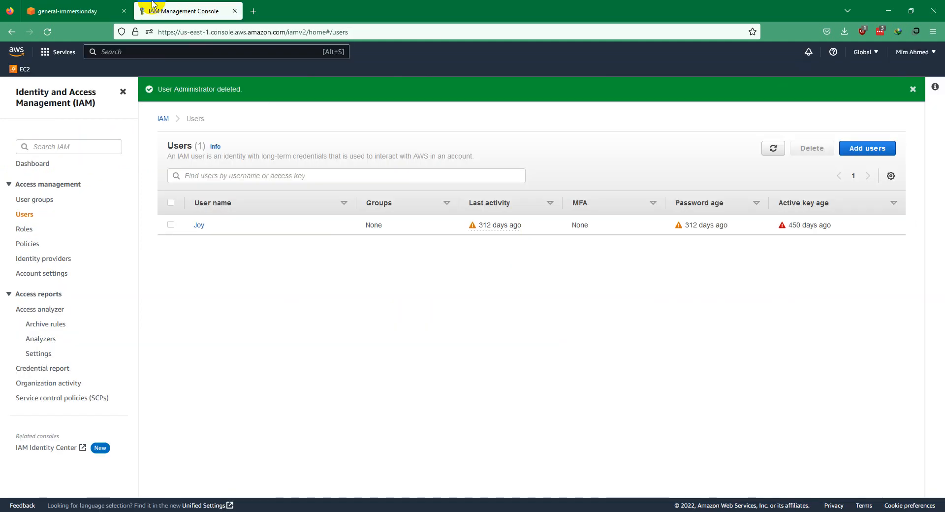
left_click(56, 54)
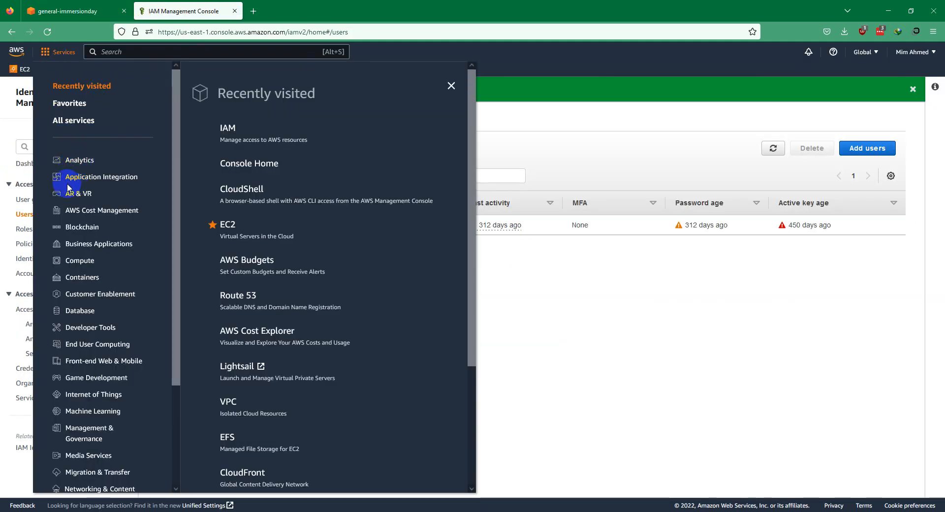
scroll(79, 324, "down", 3)
scroll(97, 395, "up", 1)
scroll(97, 395, "up", 3)
left_click(186, 53)
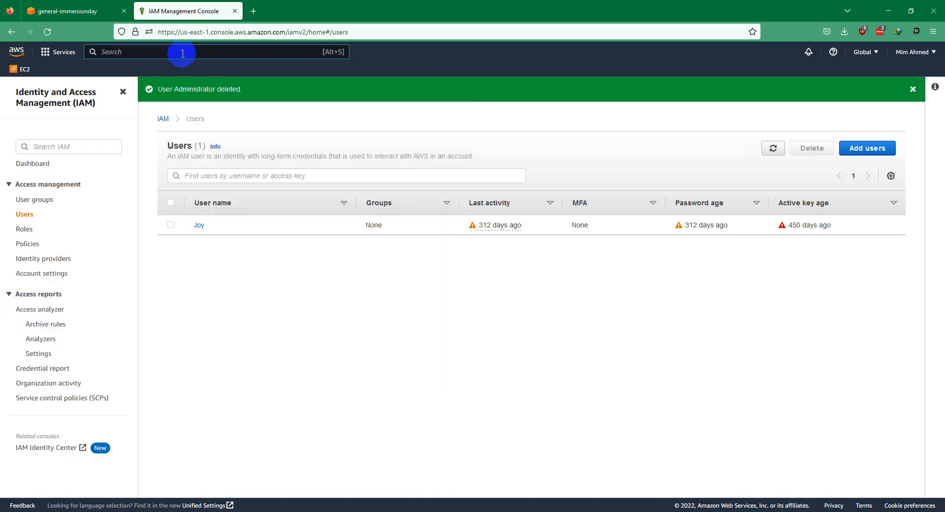
type("IAM")
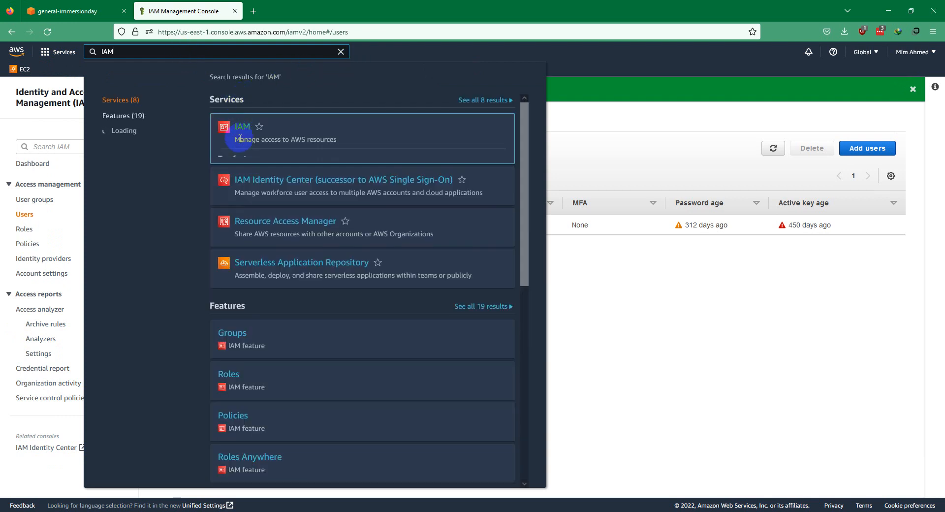
left_click(243, 129)
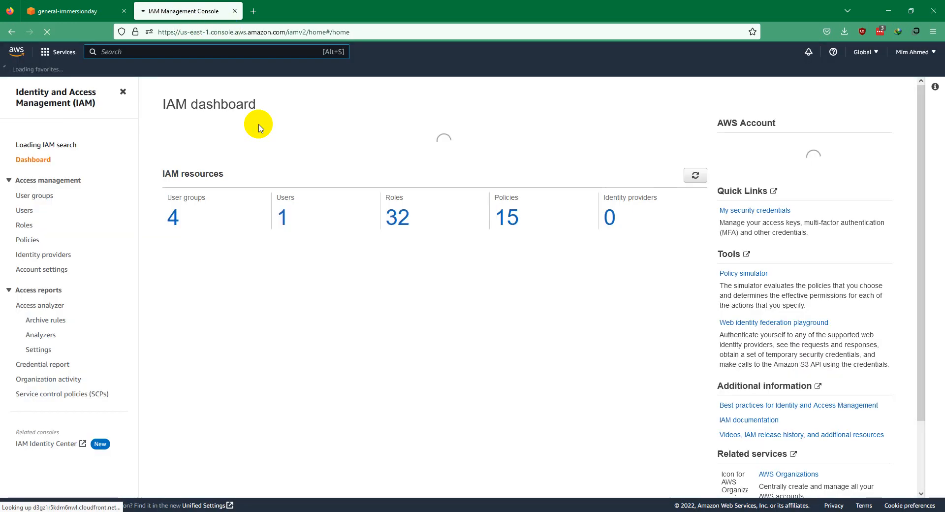
left_click(25, 214)
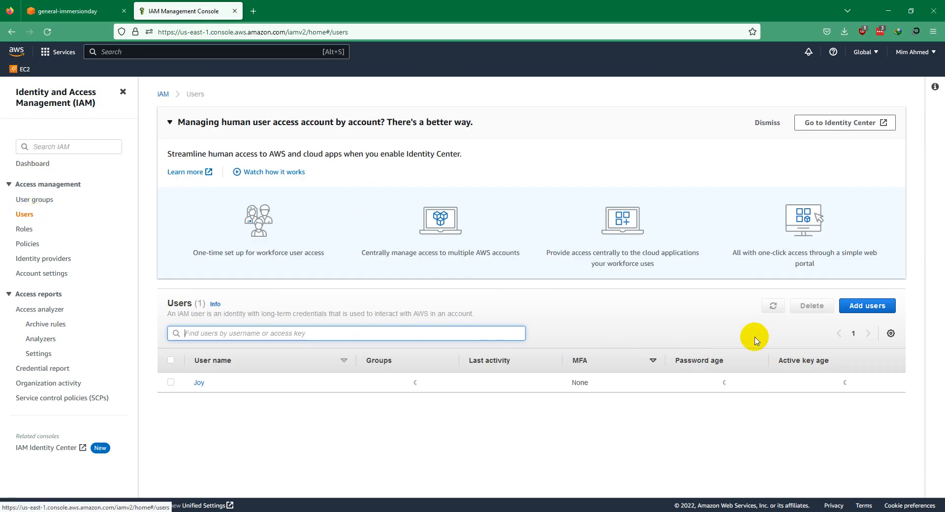
- Start a new IAM user named Administrator
left_click(866, 305)
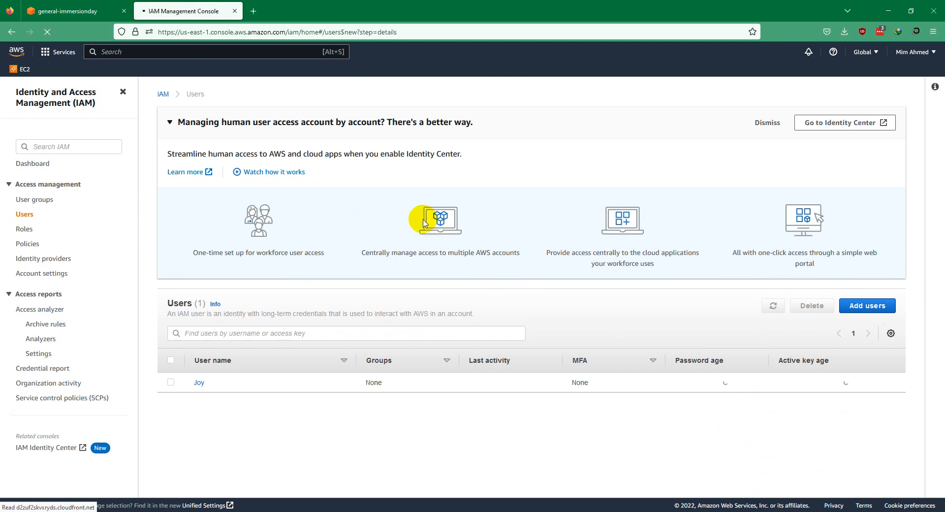
left_click(371, 169)
type("Administrator")
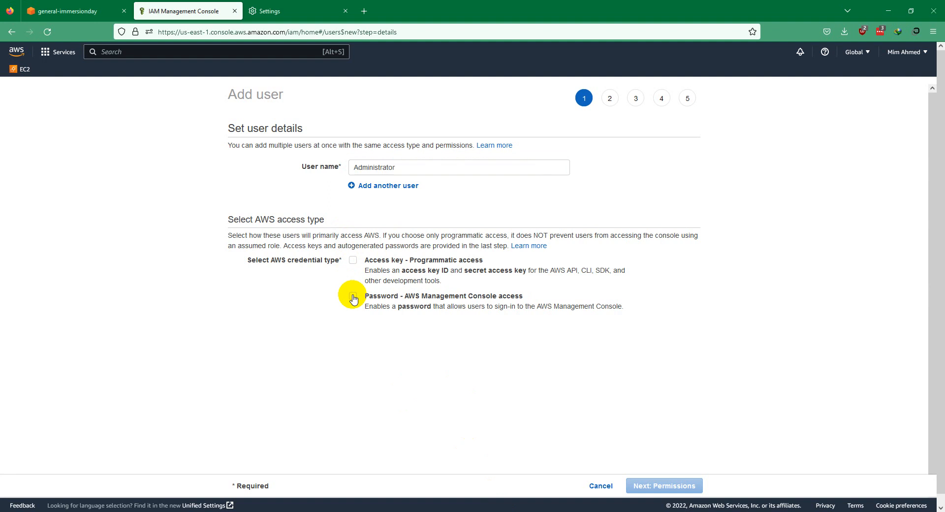
- Give the user console access with a custom password and no required password reset
left_click(352, 297)
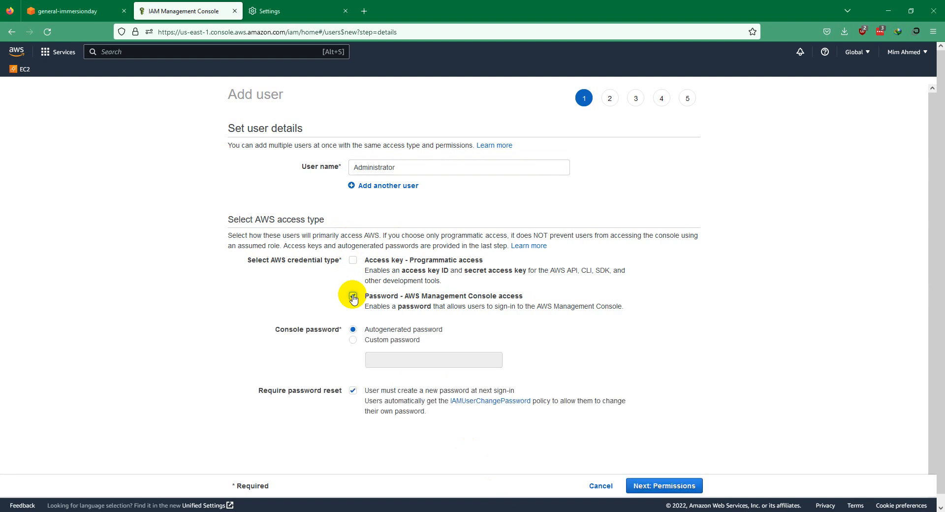
left_click(353, 340)
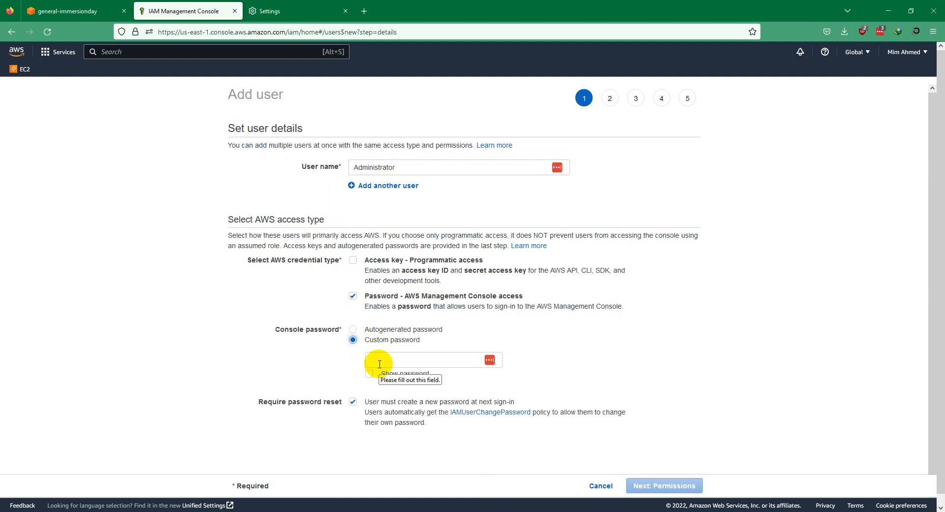
left_click(408, 362)
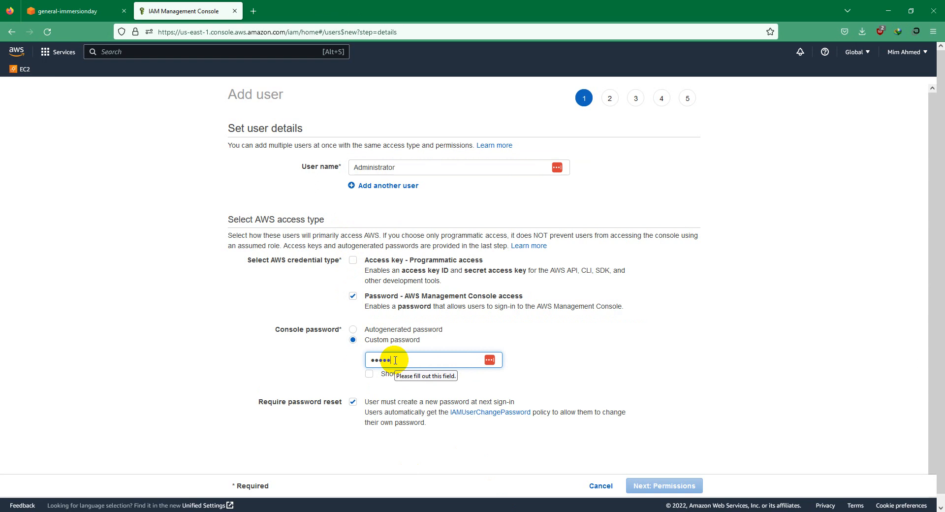
type("Admin****")
left_click(369, 374)
left_click(419, 359)
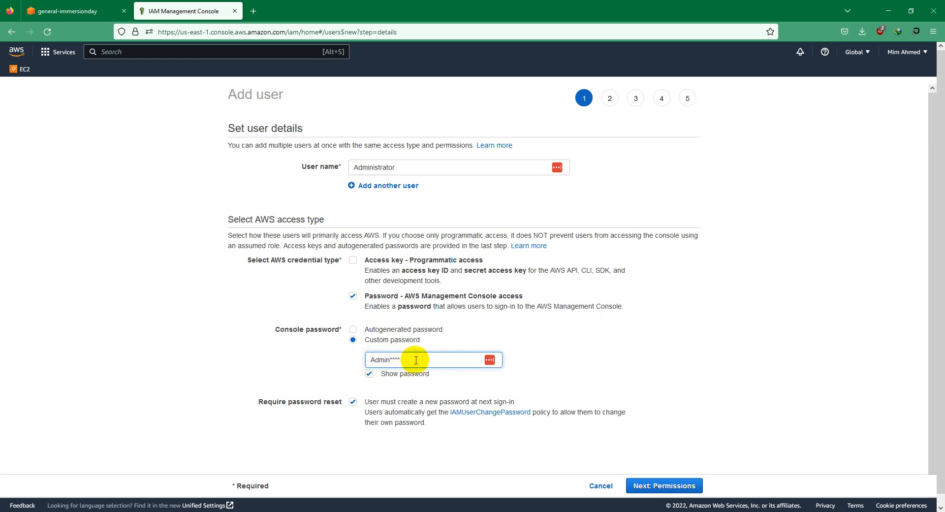
left_click(353, 403)
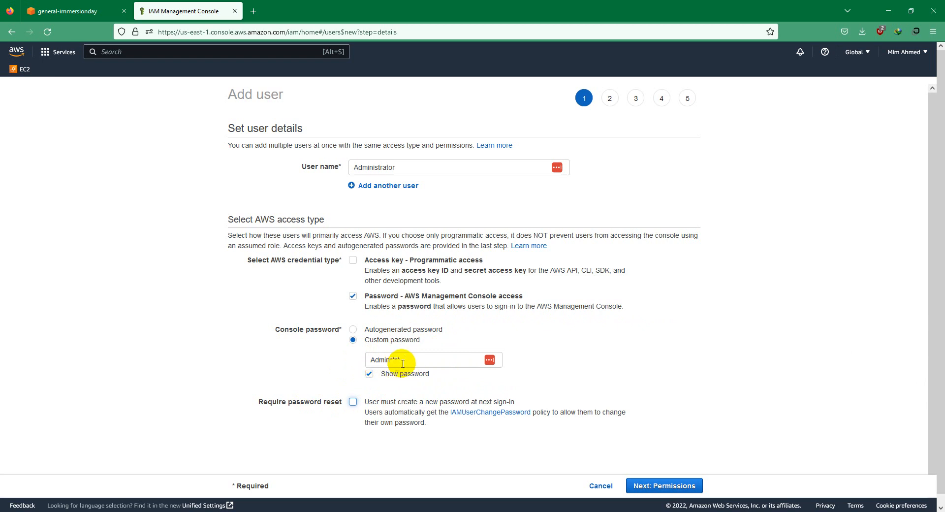
- Attach the existing AdministratorAccess policy directly to the user
left_click(643, 485)
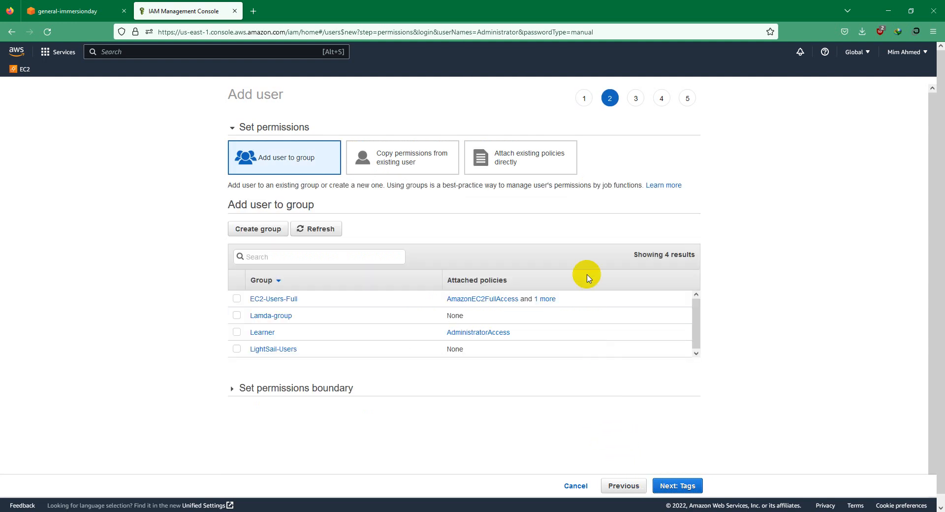
left_click(531, 166)
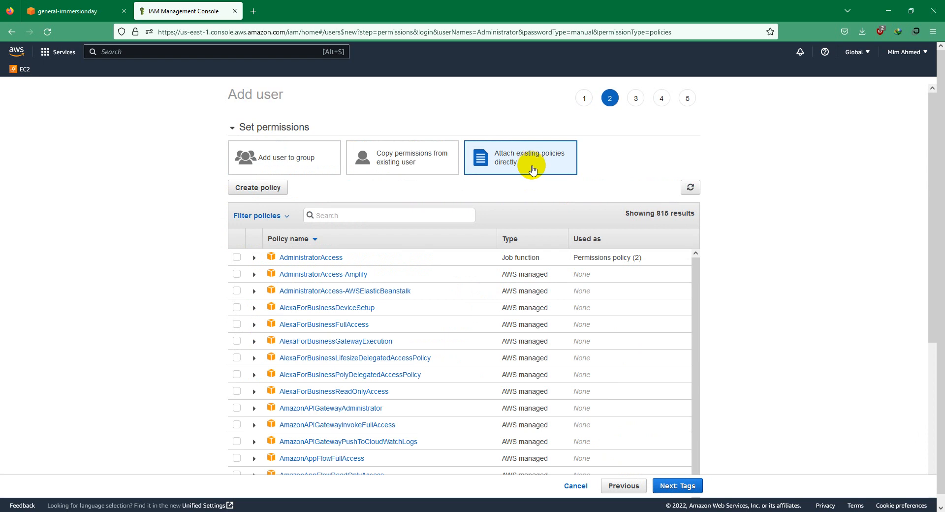
left_click(237, 258)
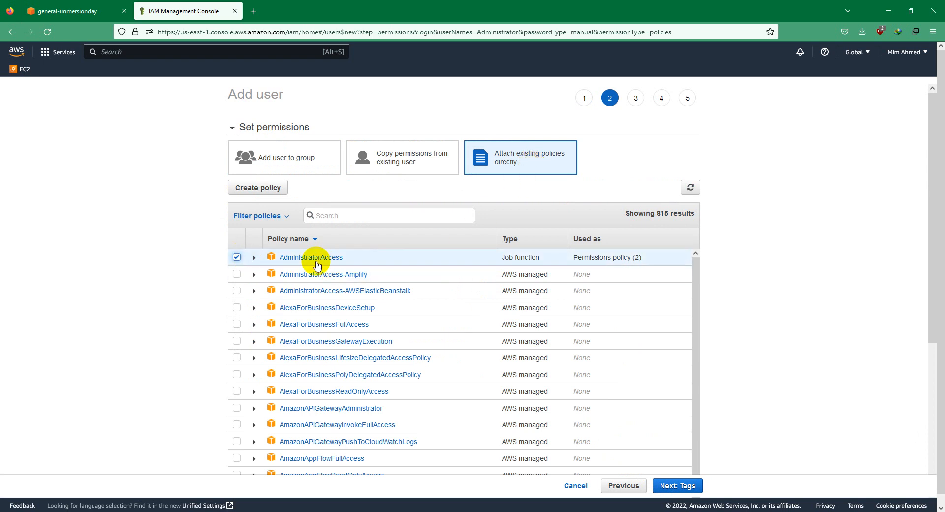
- Check the workshop guide, review the AdministratorAccess policy description, and continue to the tags step
left_click(121, 13)
scroll(418, 375, "down", 14)
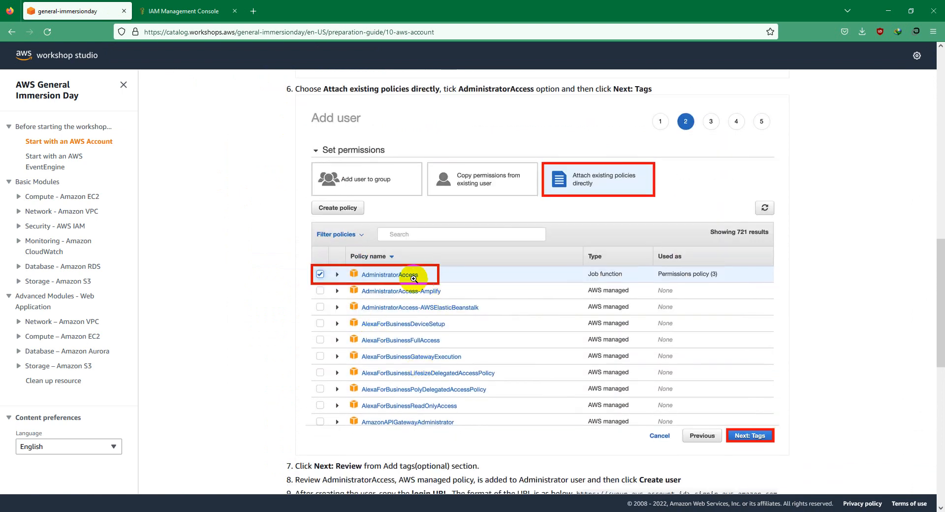
left_click(200, 6)
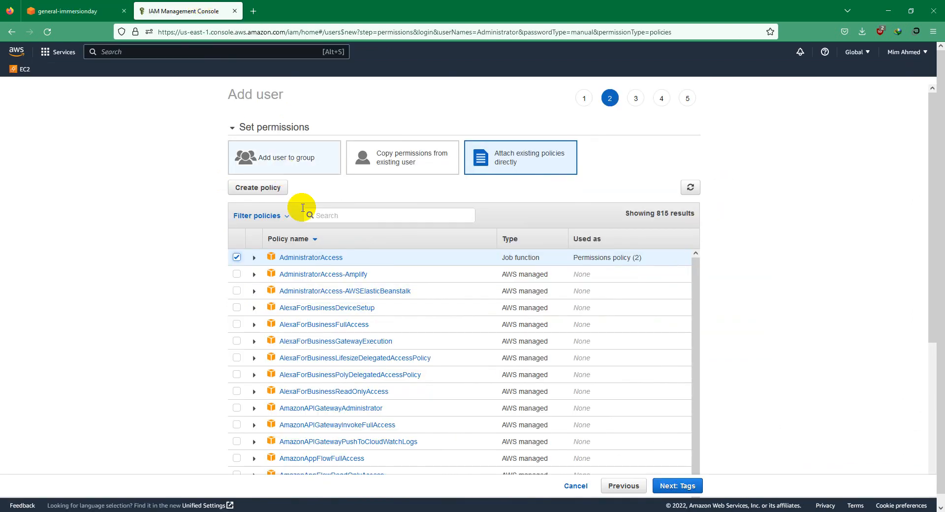
left_click(254, 258)
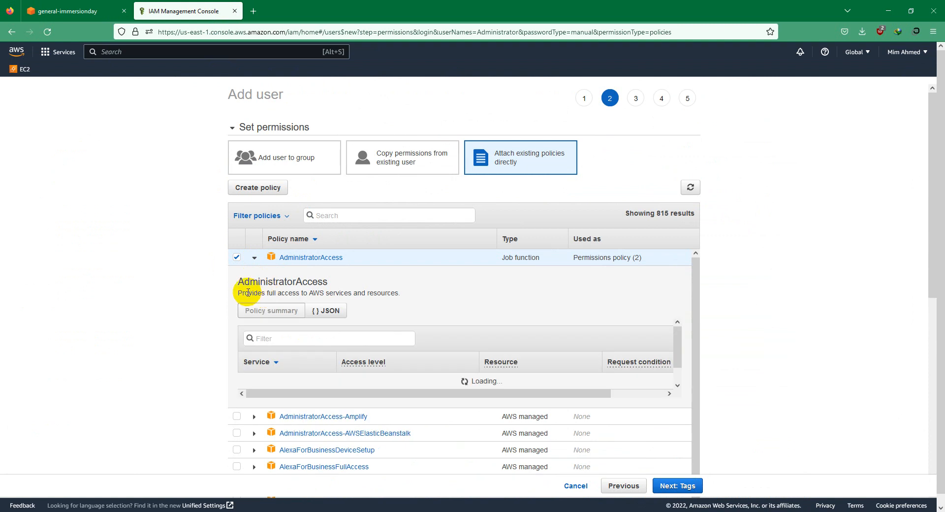
left_click_drag(238, 293, 398, 295)
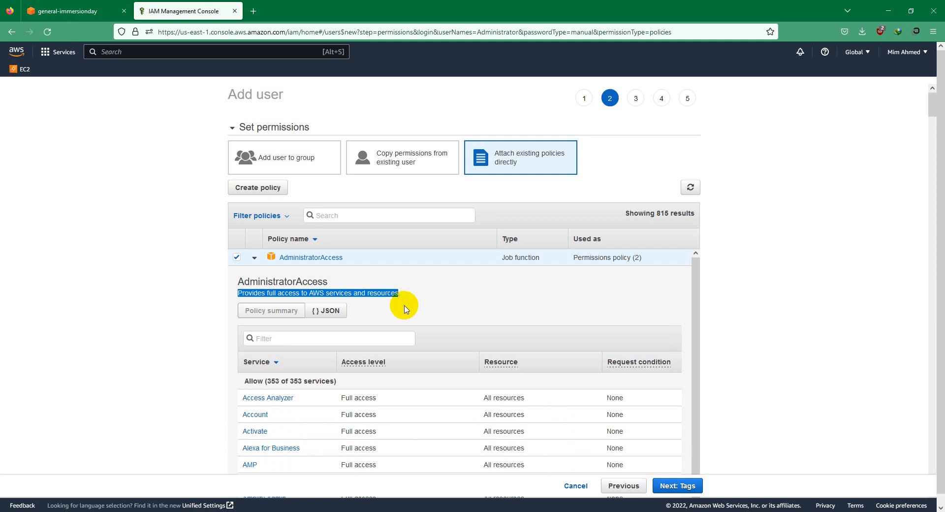
left_click(685, 486)
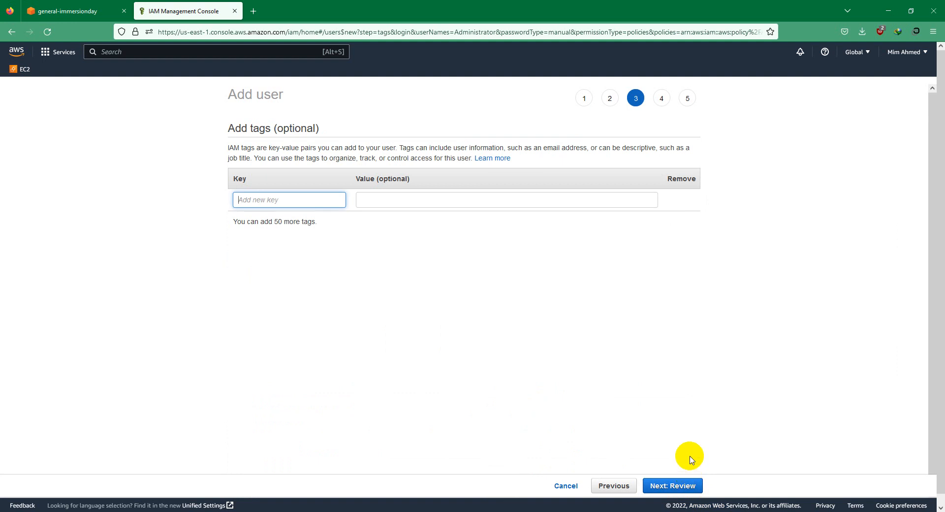
- Skip tags, create the Administrator user, and expand its creation details
left_click(669, 485)
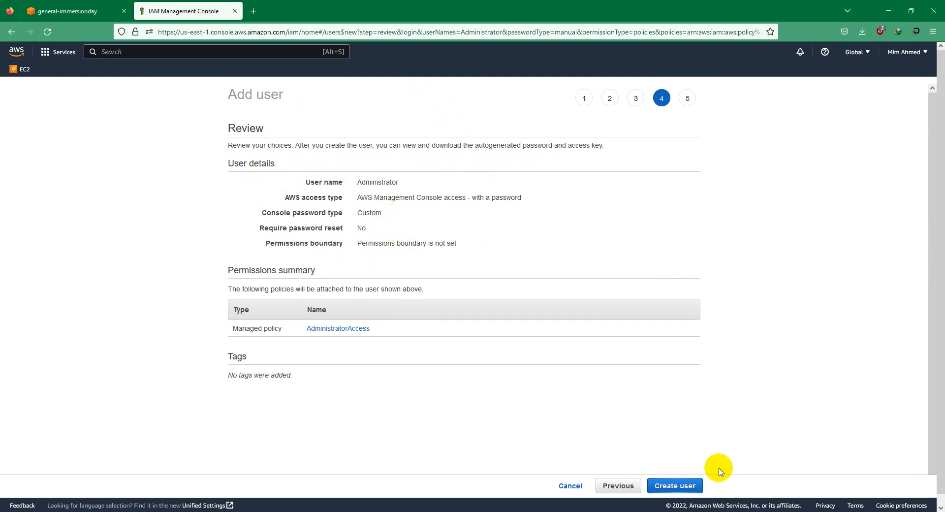
left_click(687, 487)
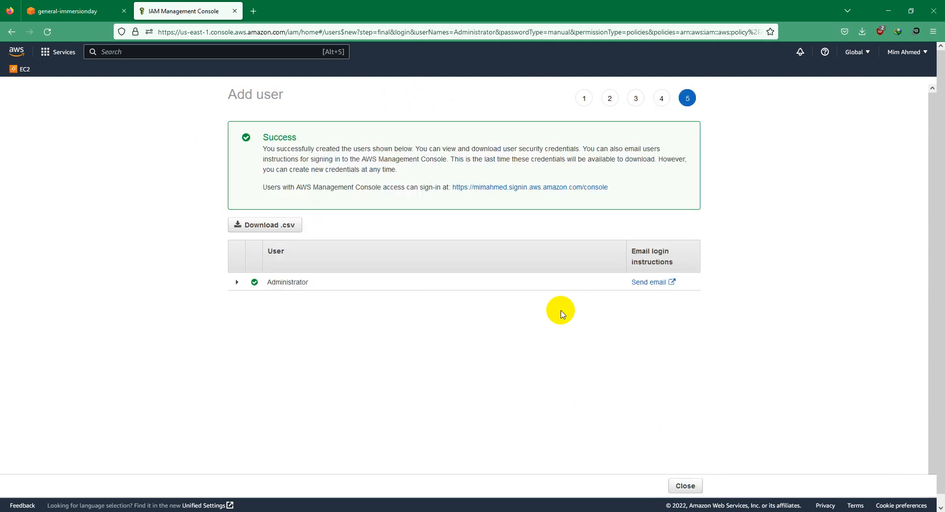
left_click(237, 283)
- Download the user's credentials CSV and locate the newest file in Downloads
left_click(269, 221)
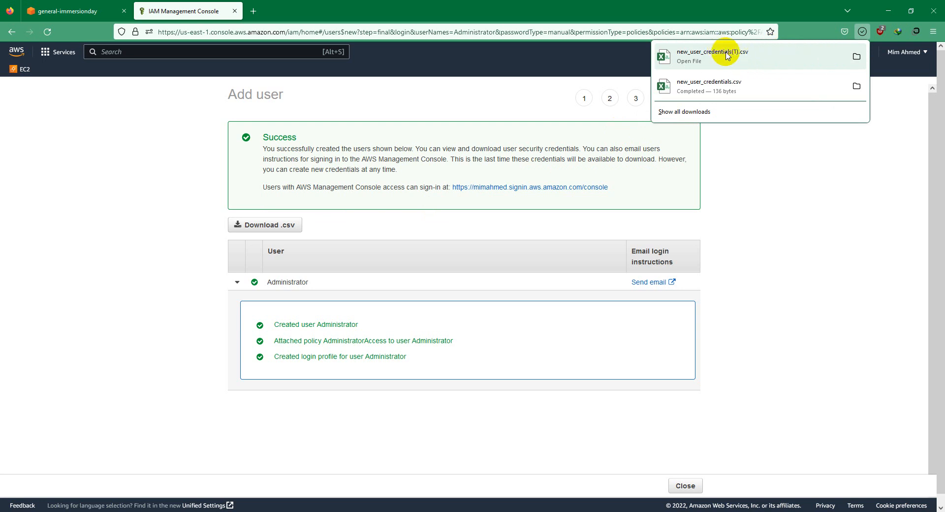
left_click(856, 58)
left_click(395, 152)
- Open the credentials CSV in Notepad++ and decline the update offer
right_click(395, 153)
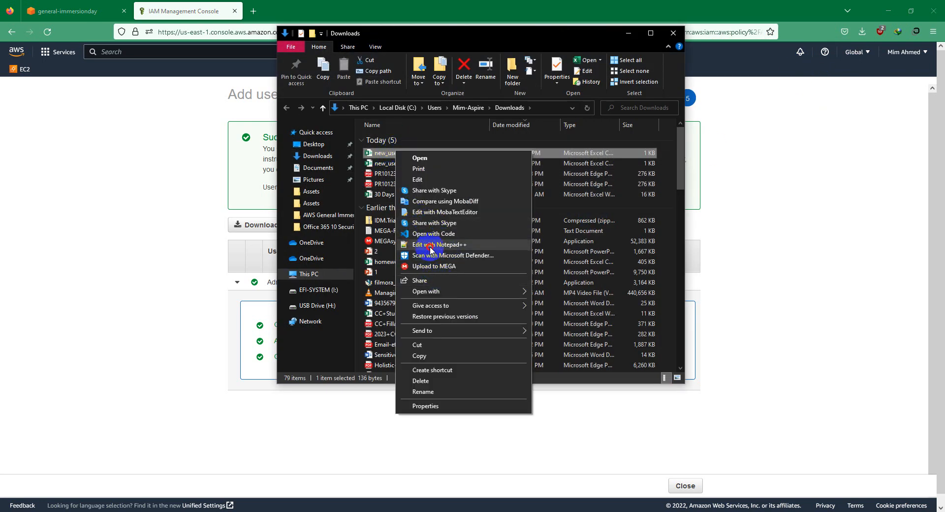
left_click(430, 245)
left_click(631, 33)
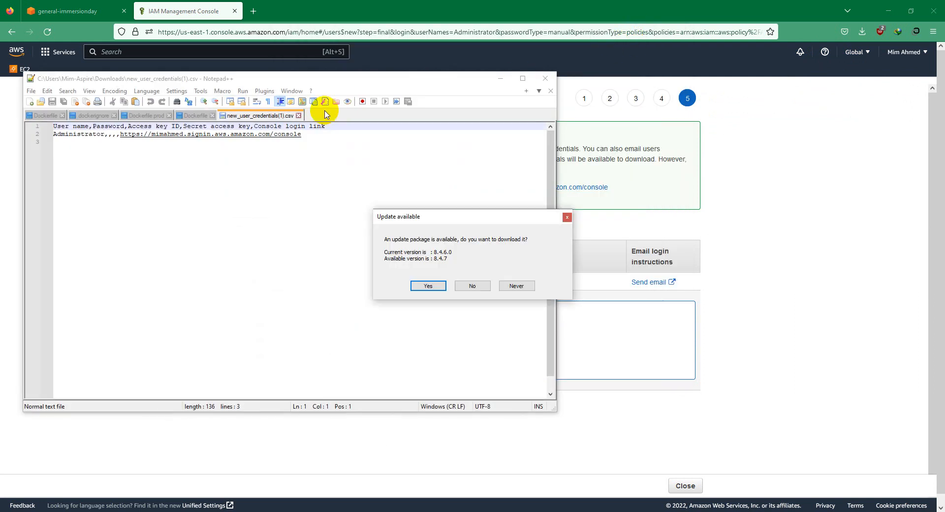
left_click(472, 287)
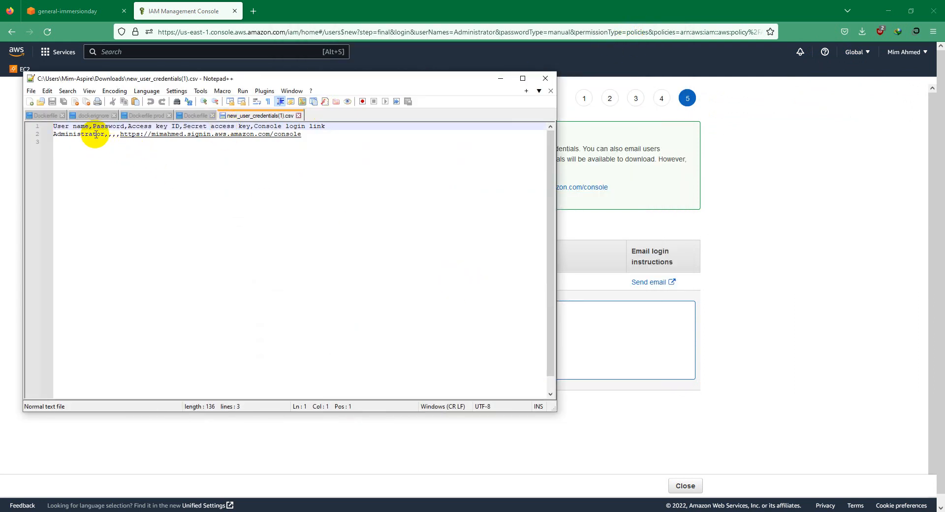
- Copy the console login link from line 2 and minimize Notepad++
left_click_drag(119, 134, 302, 136)
right_click(296, 137)
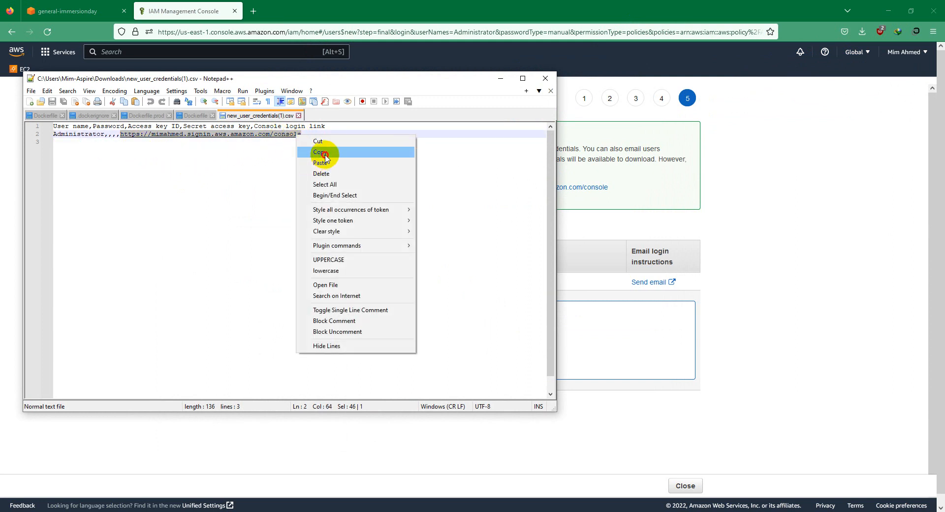
left_click(320, 152)
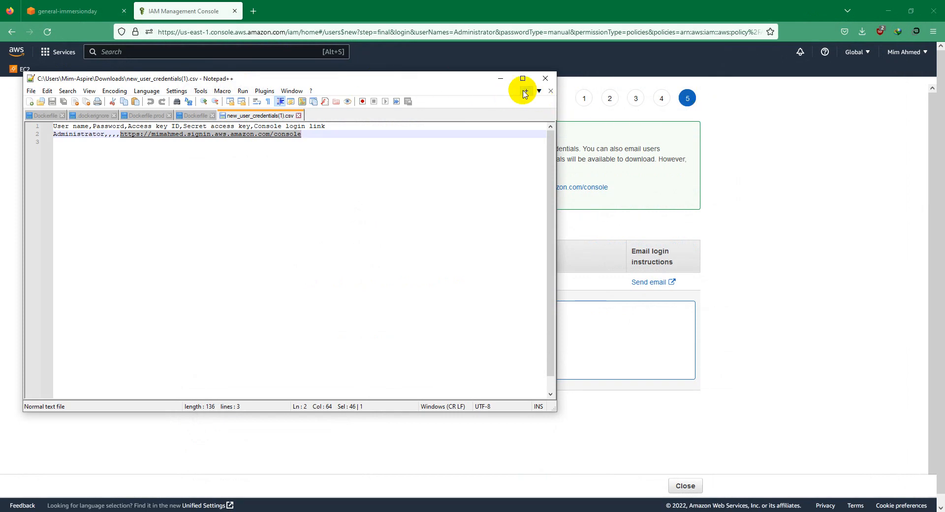
left_click(500, 79)
- Load the copied console login link in a new Firefox private window
left_click(933, 31)
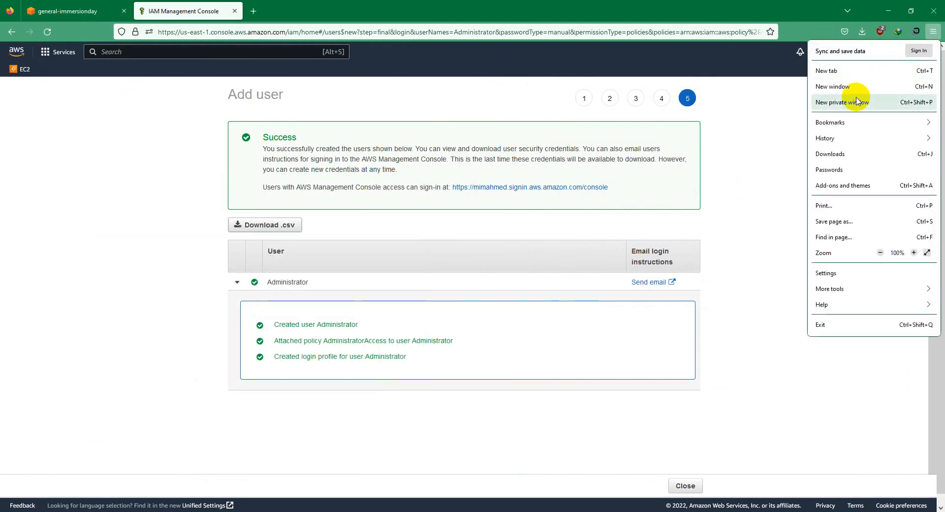
left_click(841, 102)
key("ctrl+v")
key("Return")
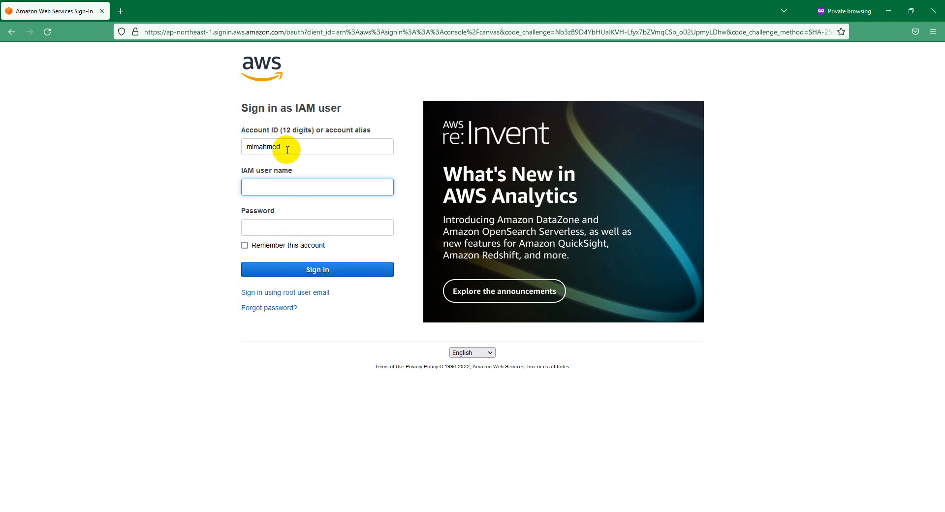
- Fill in user name Administrator and the account password on the sign-in page
left_click(889, 12)
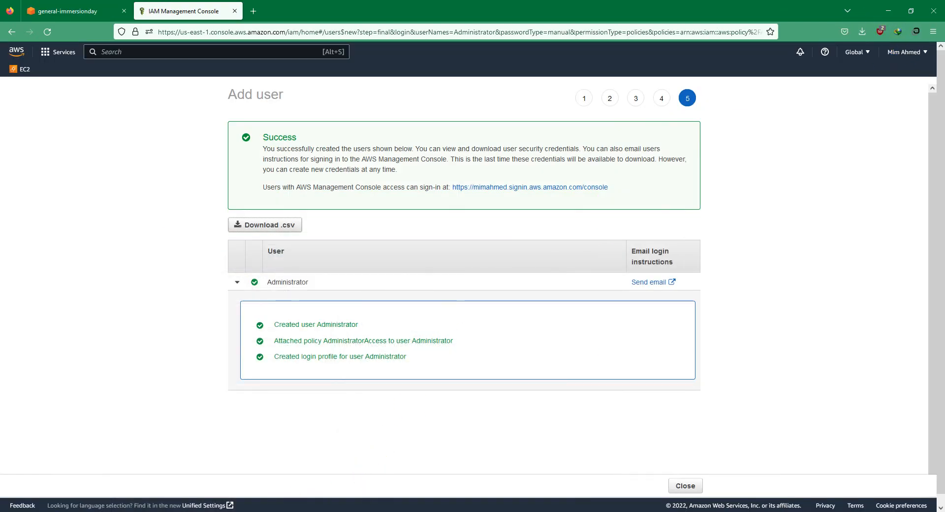
left_click(286, 509)
left_click(283, 186)
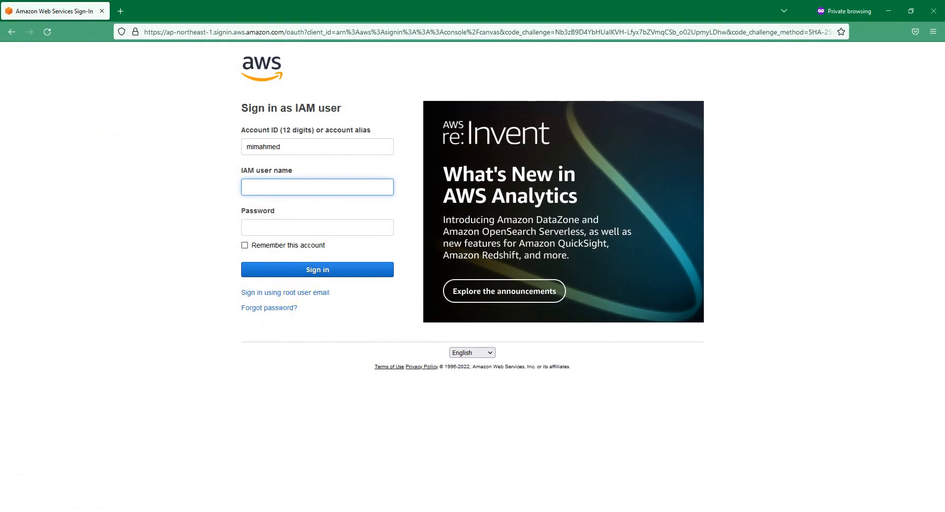
left_click(276, 510)
double_click(281, 282)
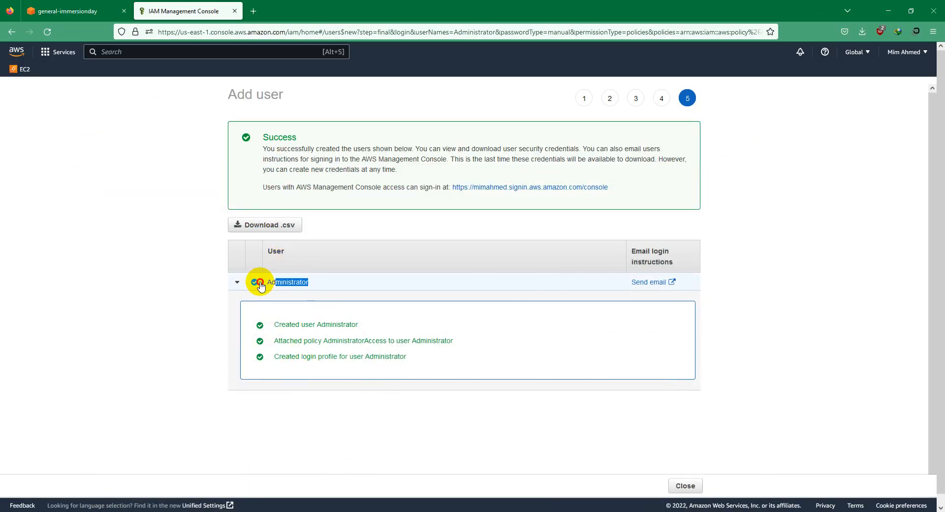
left_click(278, 510)
key("ctrl+v")
left_click(284, 226)
type("*")
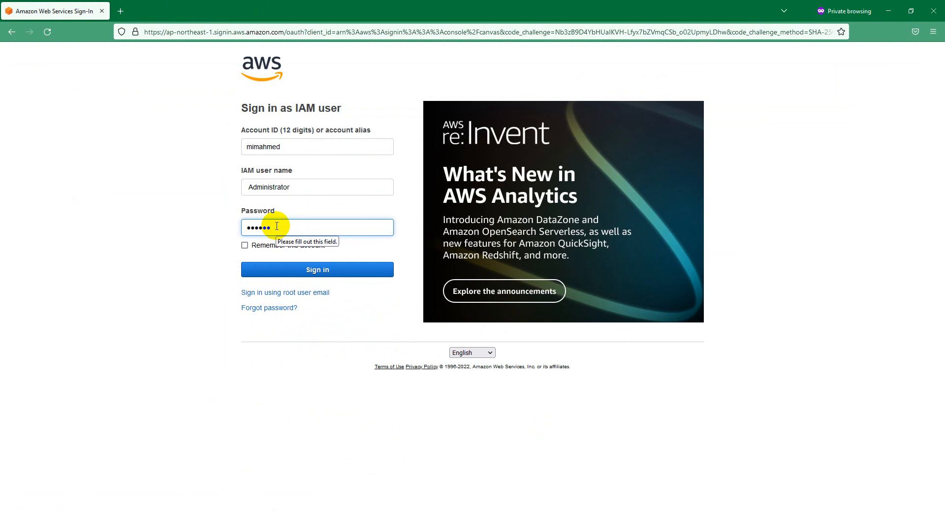
- Sign in as the IAM user and dismiss the console welcome tour
left_click(327, 270)
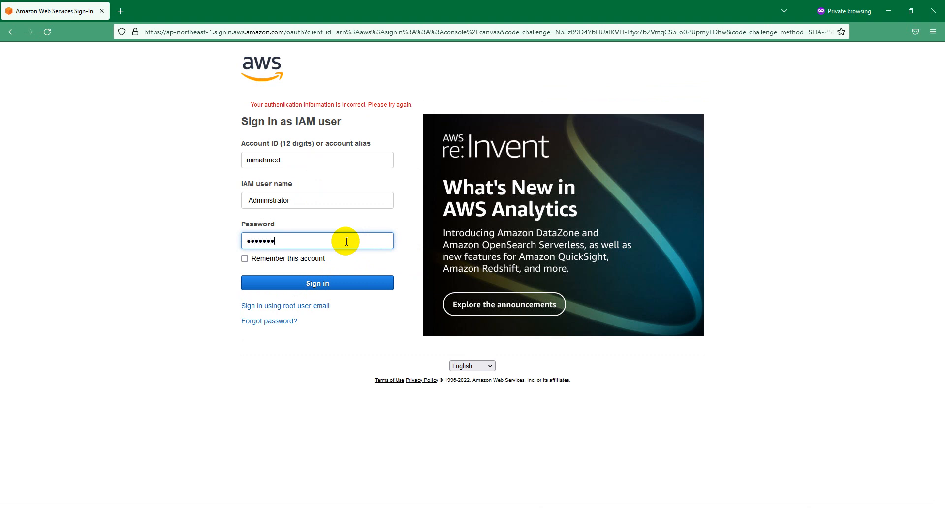
key("Return")
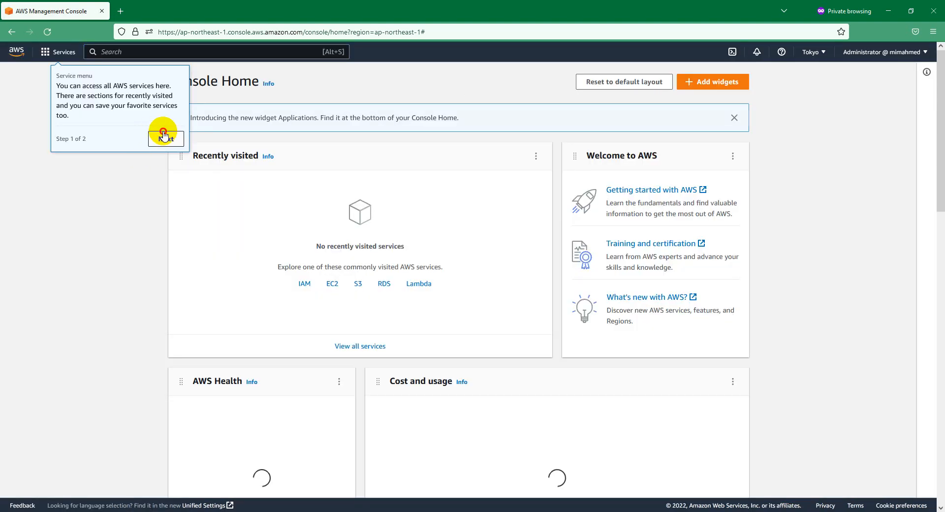
left_click(162, 132)
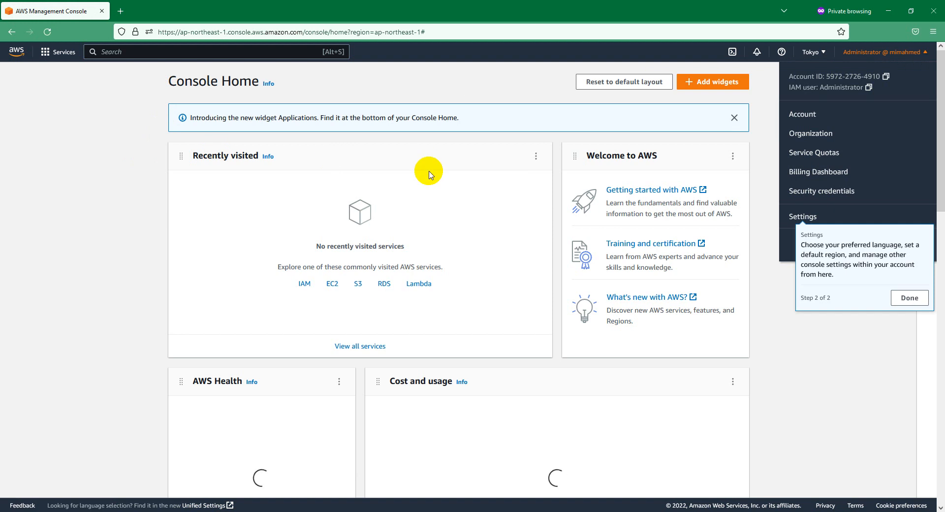
left_click(768, 236)
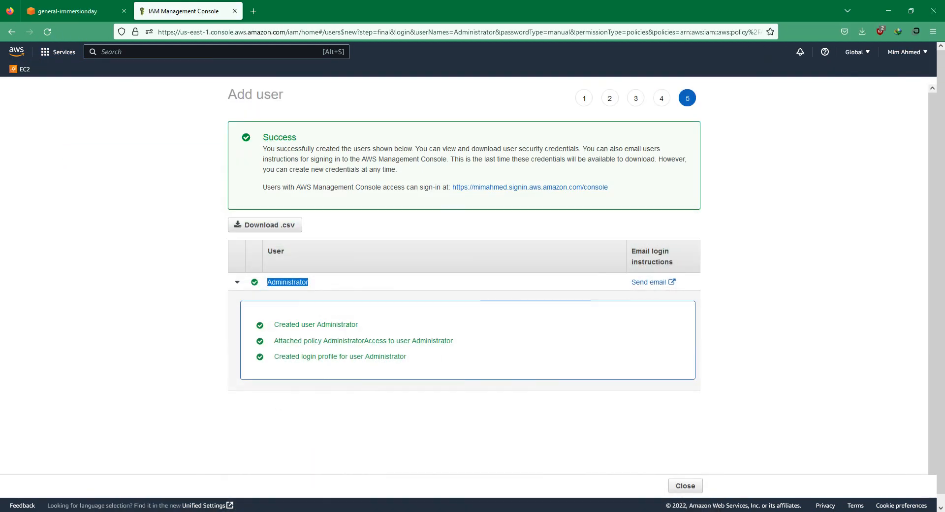
- Open the guide's Start with an AWS EventEngine page and scroll through its passcode sign-in steps
left_click(69, 11)
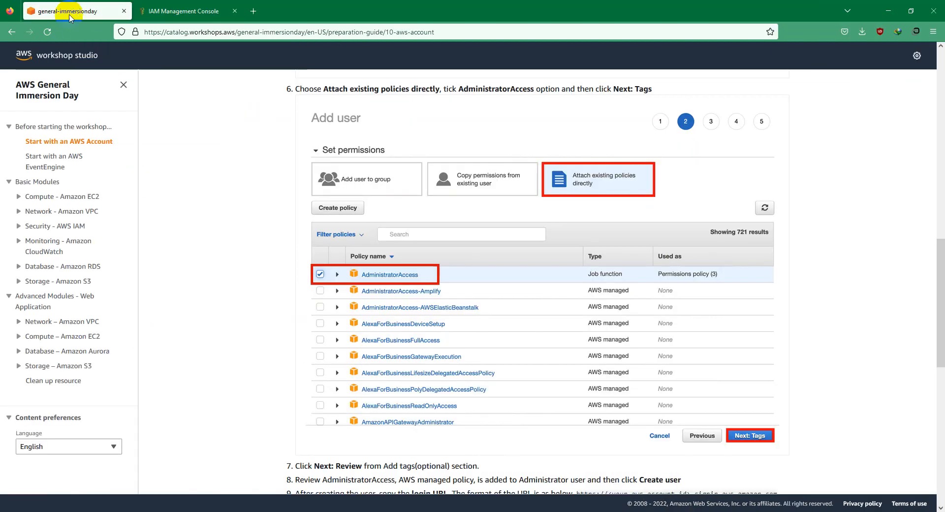
left_click(18, 197)
left_click(18, 198)
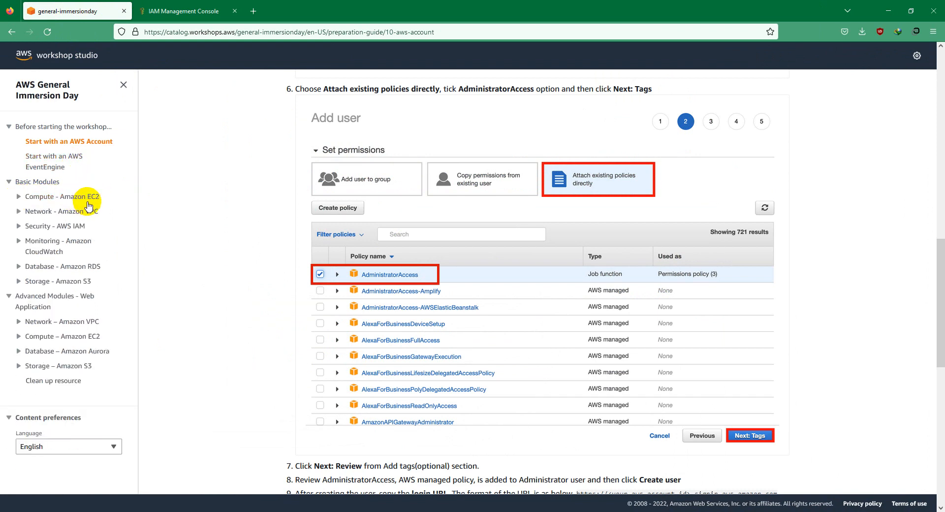
left_click(58, 160)
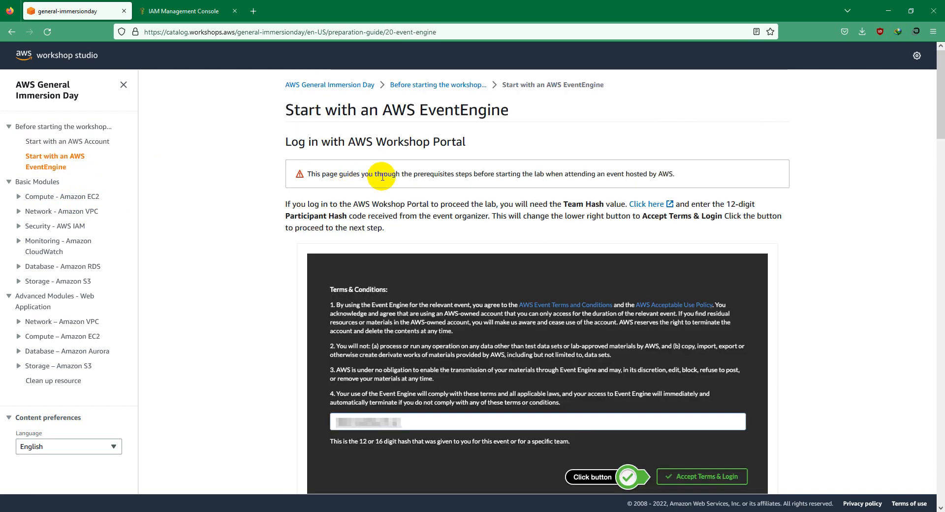
scroll(461, 159, "down", 3)
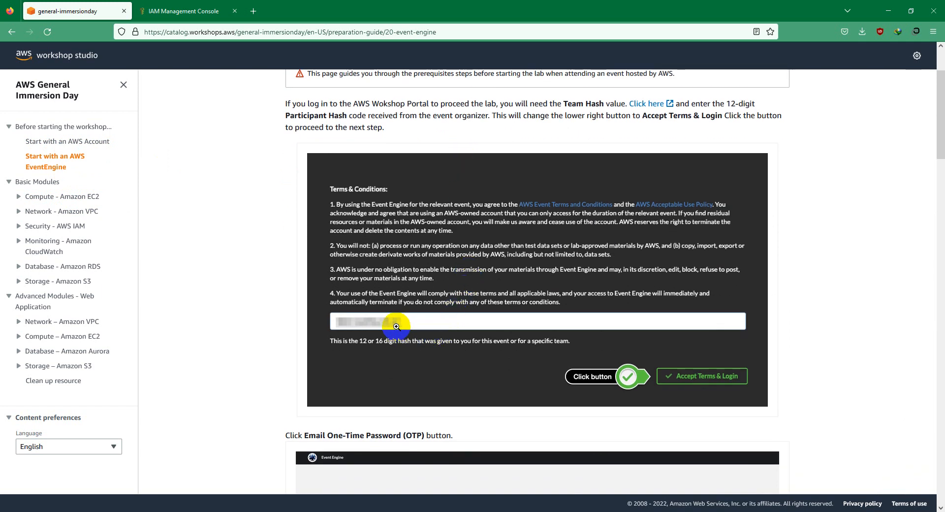
scroll(396, 325, "down", 9)
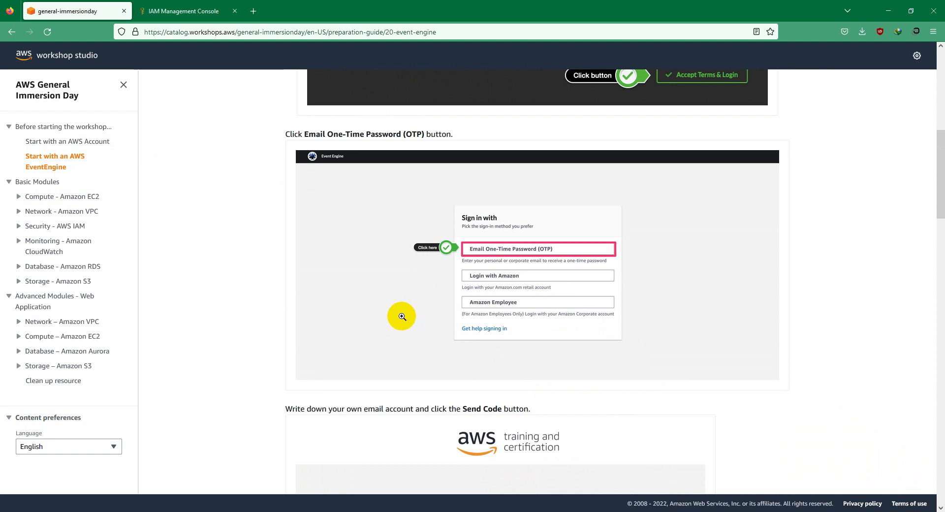
scroll(401, 316, "down", 9)
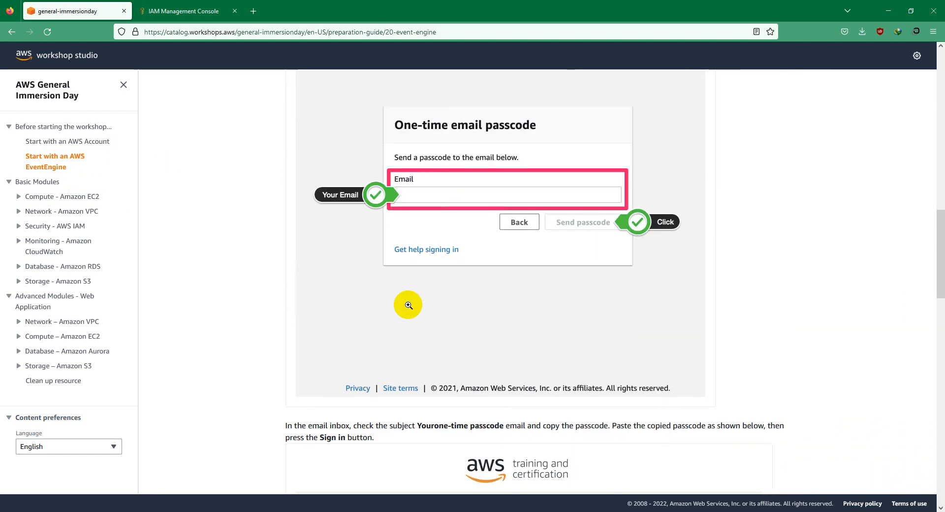
scroll(408, 305, "down", 5)
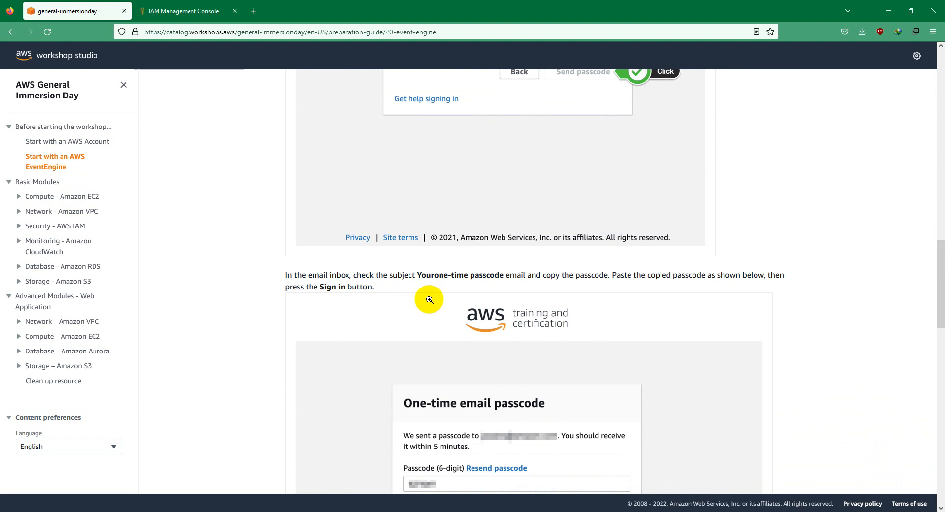
scroll(430, 300, "down", 10)
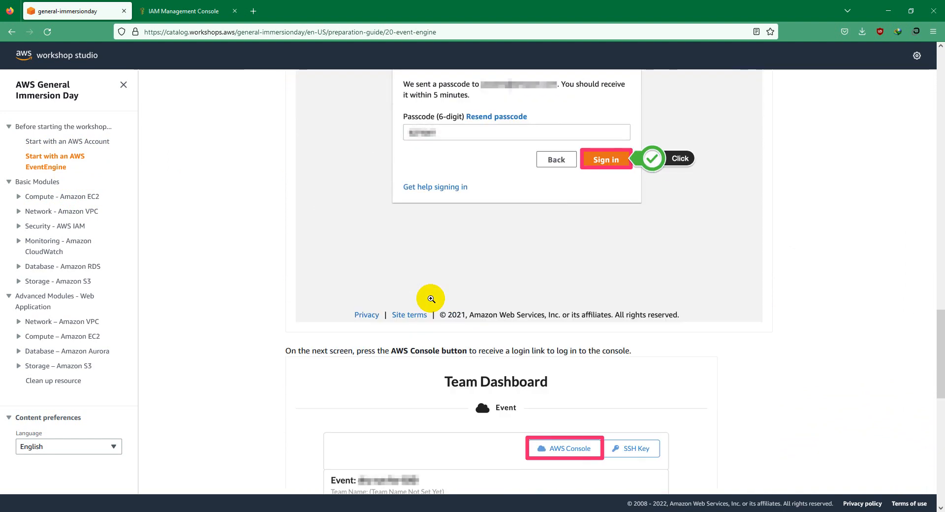